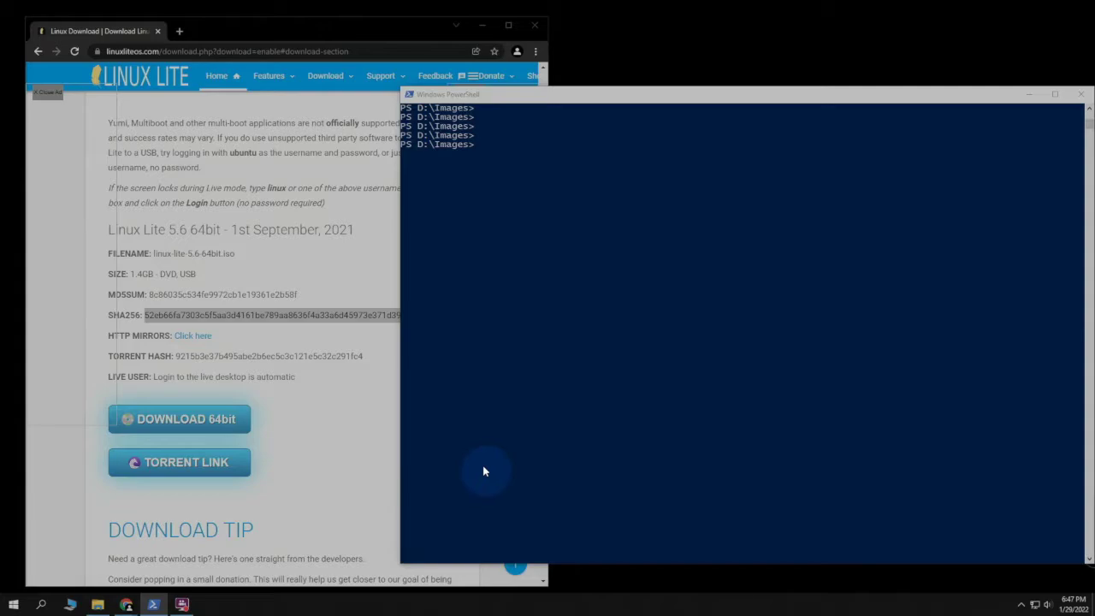
# Bring the Linux Lite download page forward and examine the published SHA256 checksum for linux-lite-5.6-64bit.iso.
pyautogui.click(368, 382)
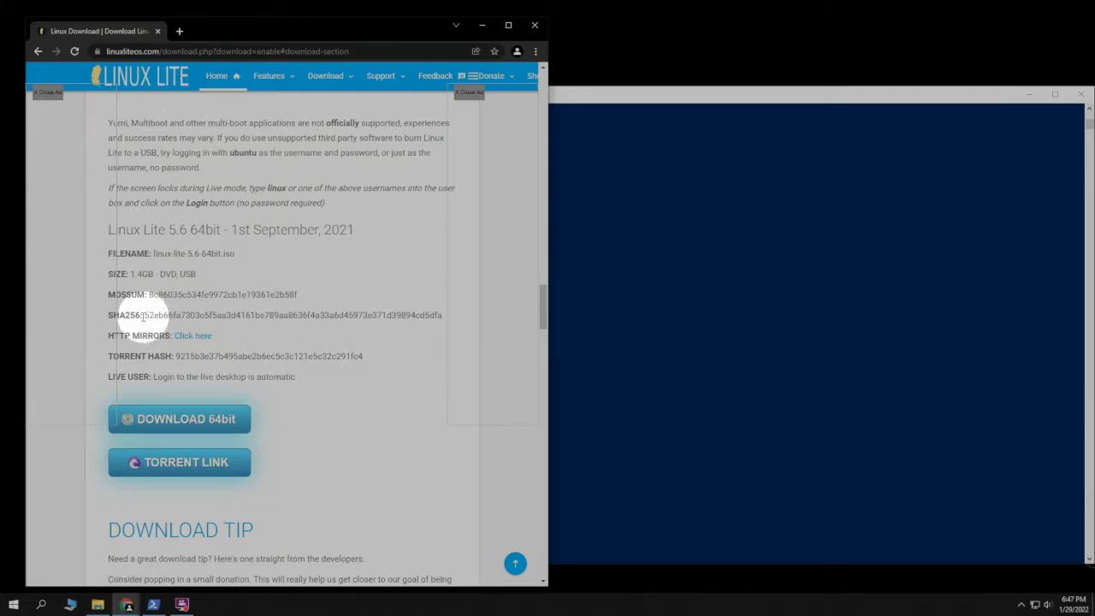
pyautogui.moveTo(143, 315); pyautogui.dragTo(442, 315)
pyautogui.click(410, 317)
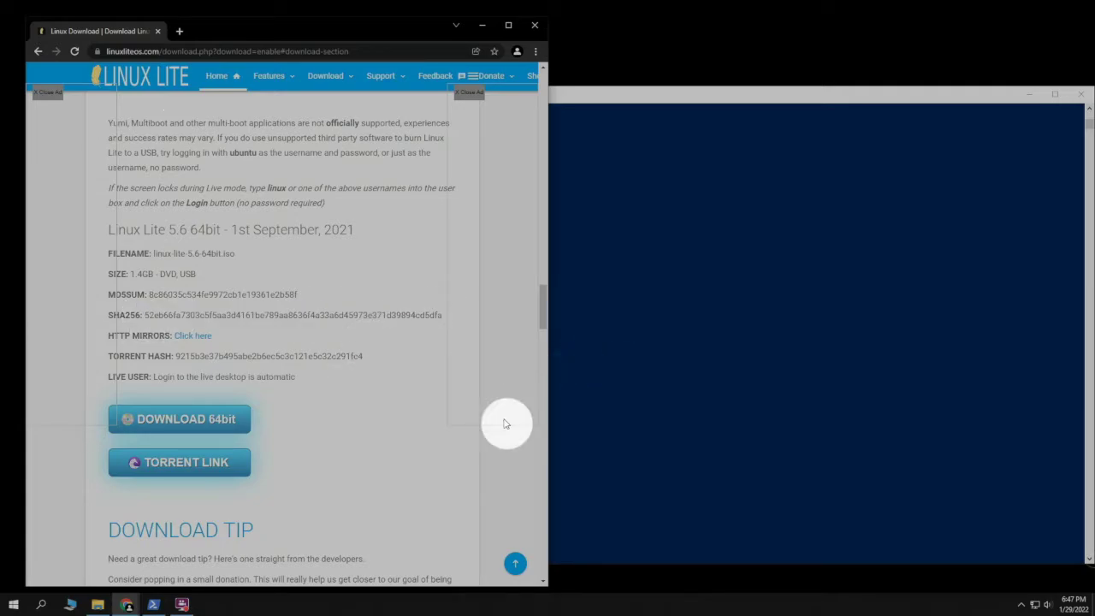
# Switch to File Explorer and launch Quickhash-GUI_x64 from the 64-Bit folder inside D:\Images\Quick Hash.
pyautogui.click(98, 604)
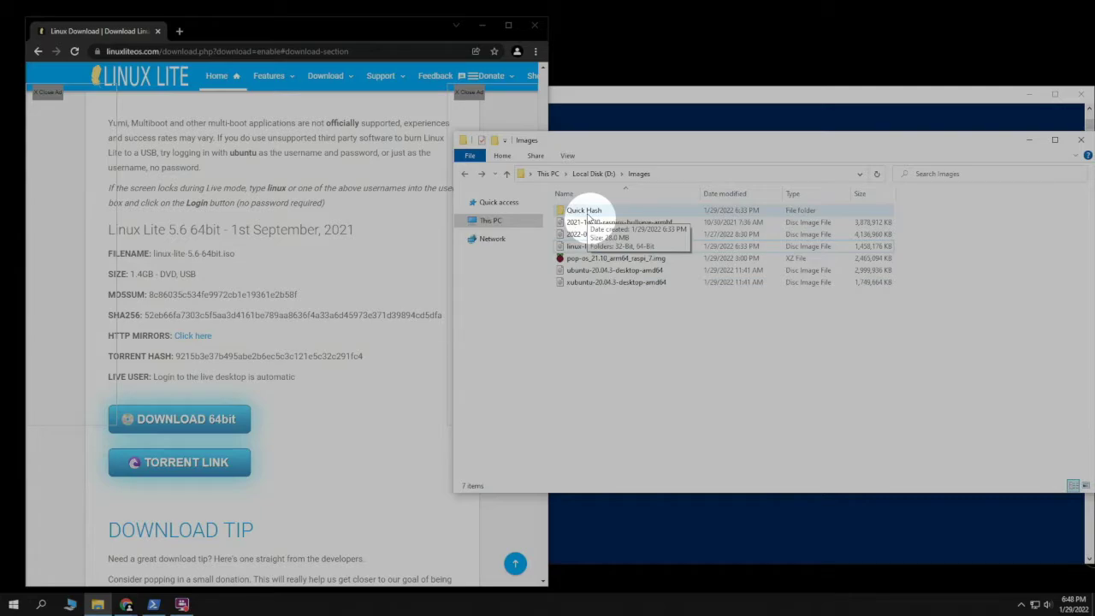
pyautogui.doubleClick(587, 211)
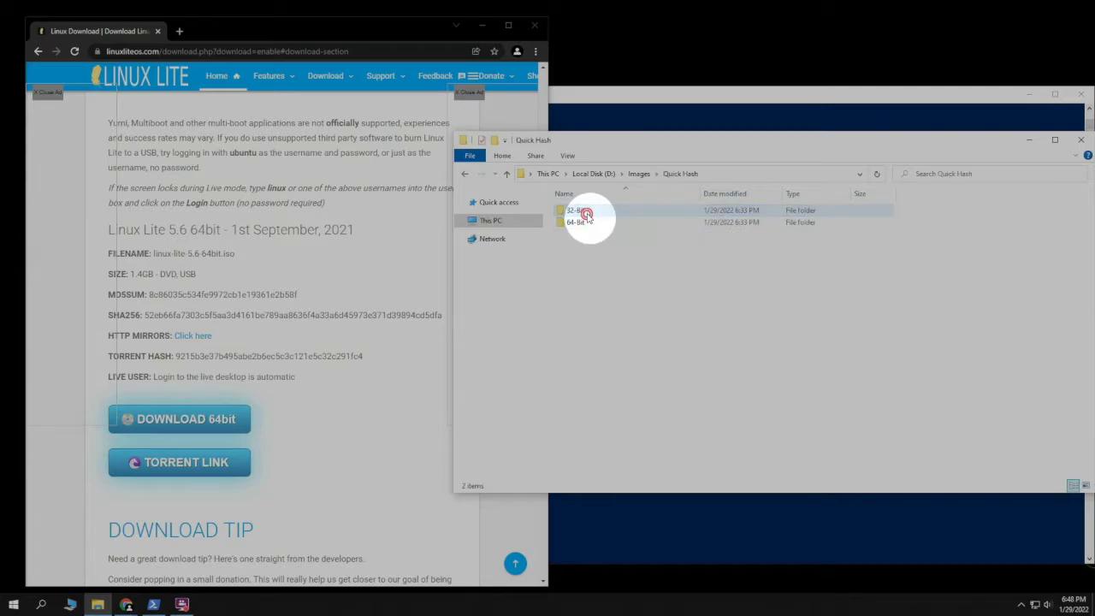
pyautogui.doubleClick(587, 222)
pyautogui.doubleClick(588, 222)
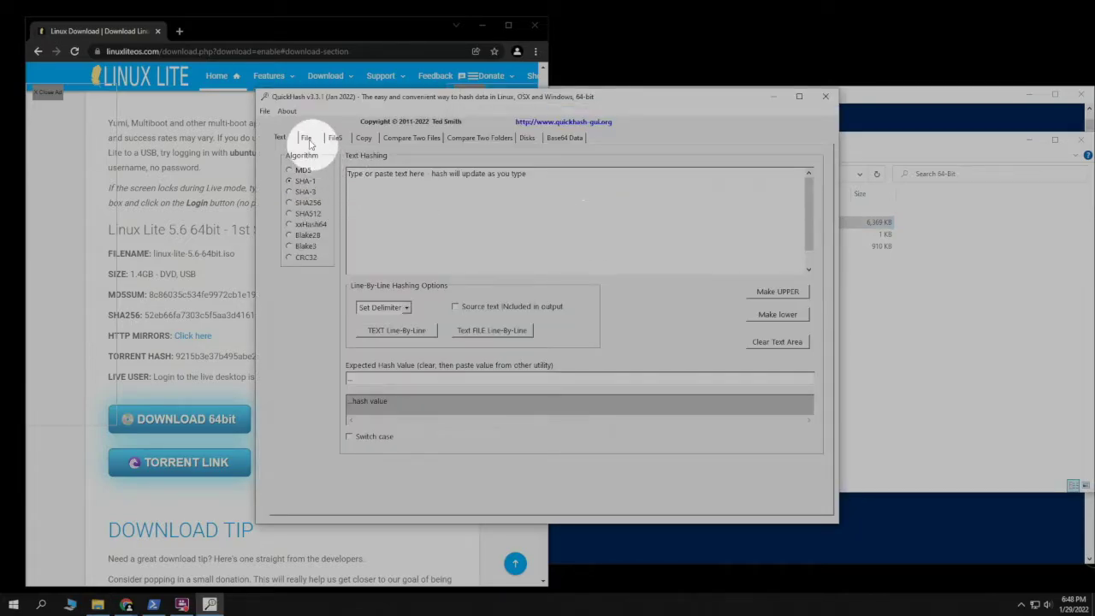
# Hash the single file linux-lite-5.6-64bit with SHA256, compare the result with the website's checksum, and minimize QuickHash.
pyautogui.click(306, 139)
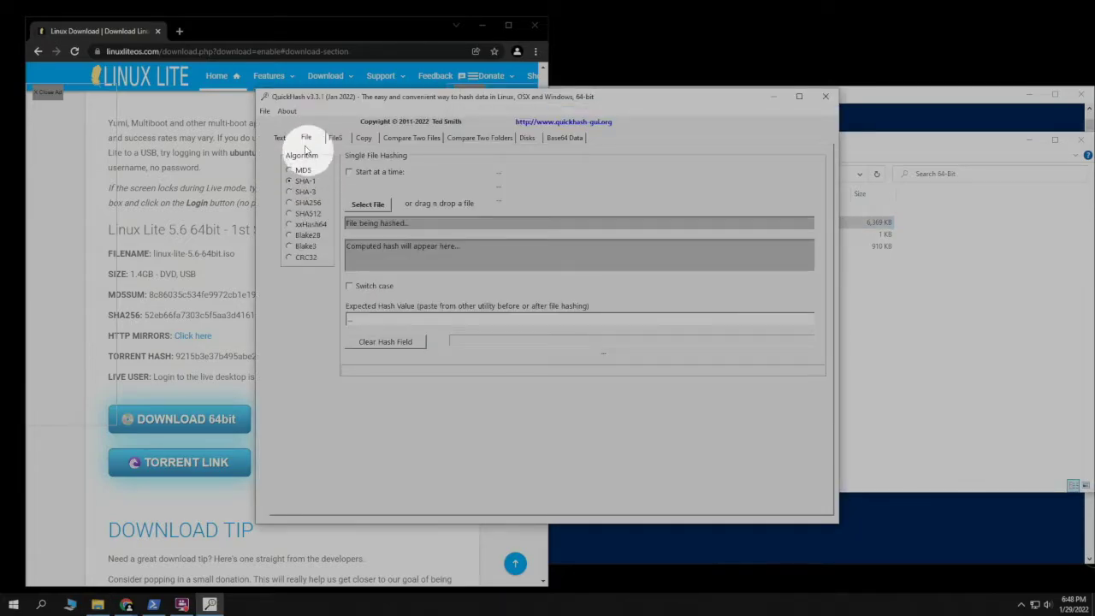
pyautogui.click(290, 205)
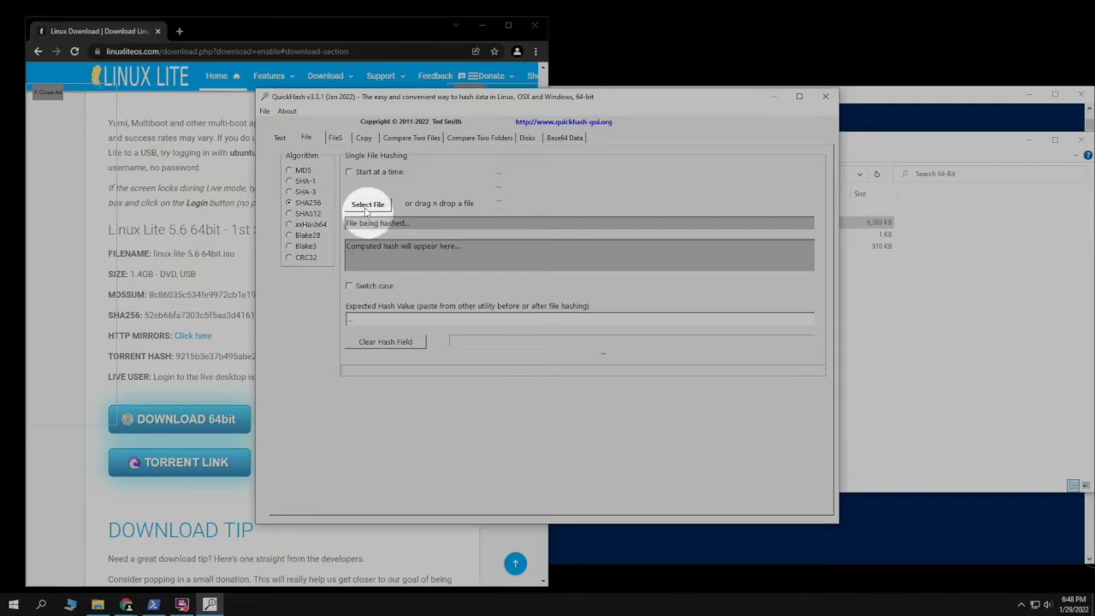
pyautogui.click(367, 207)
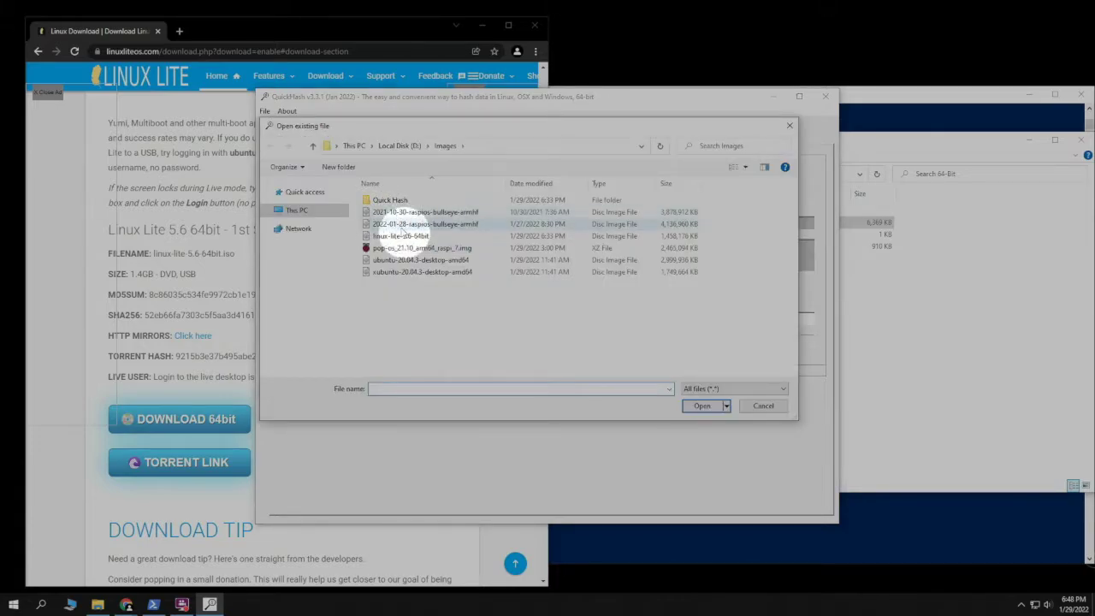
pyautogui.click(396, 239)
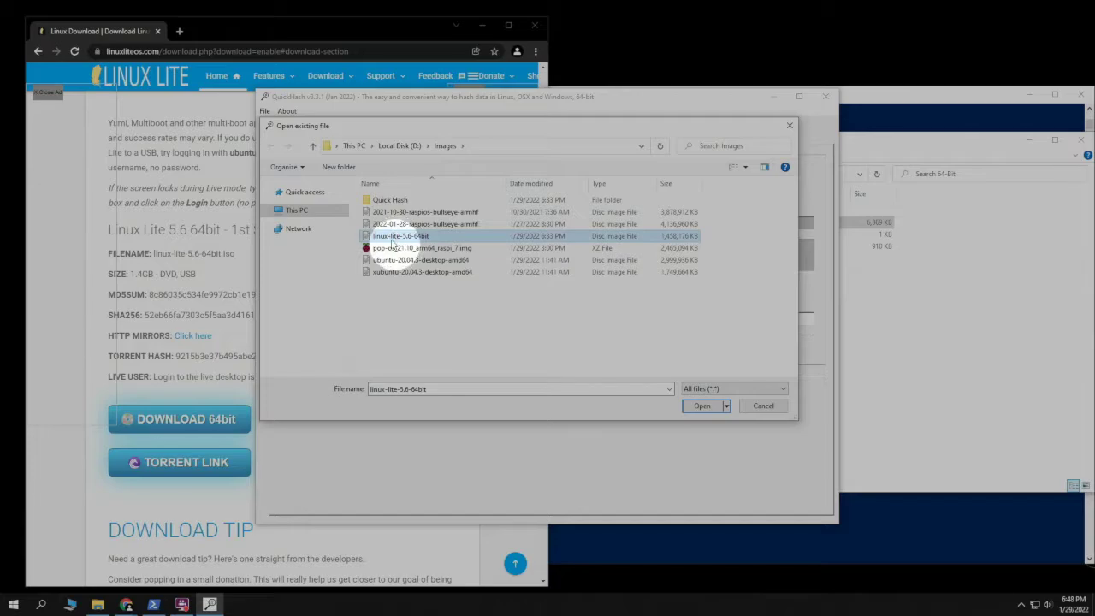
pyautogui.click(695, 406)
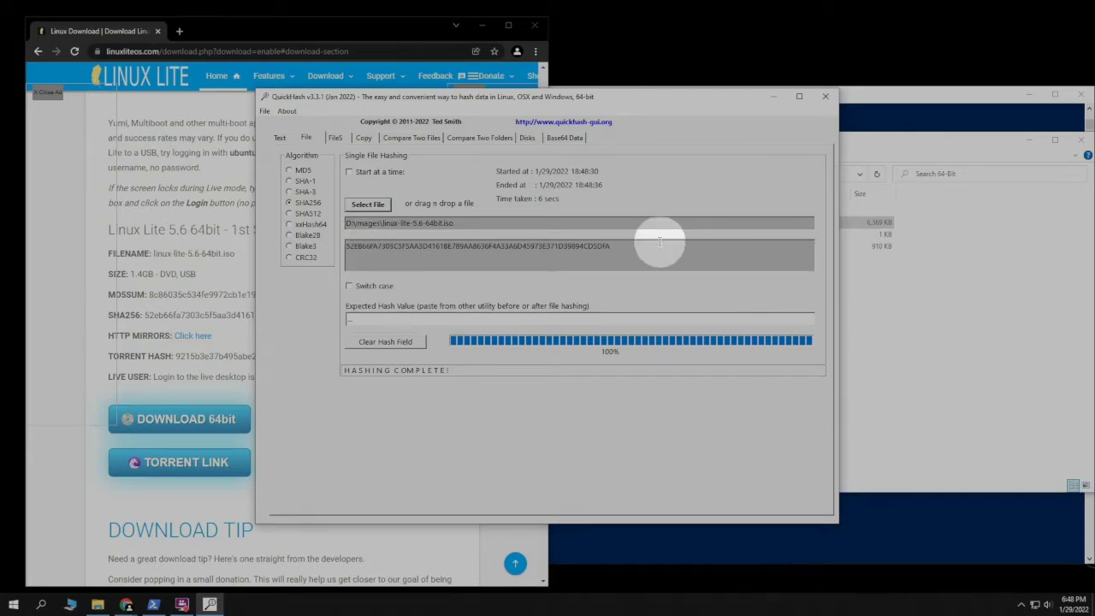
pyautogui.moveTo(470, 97); pyautogui.dragTo(667, 100)
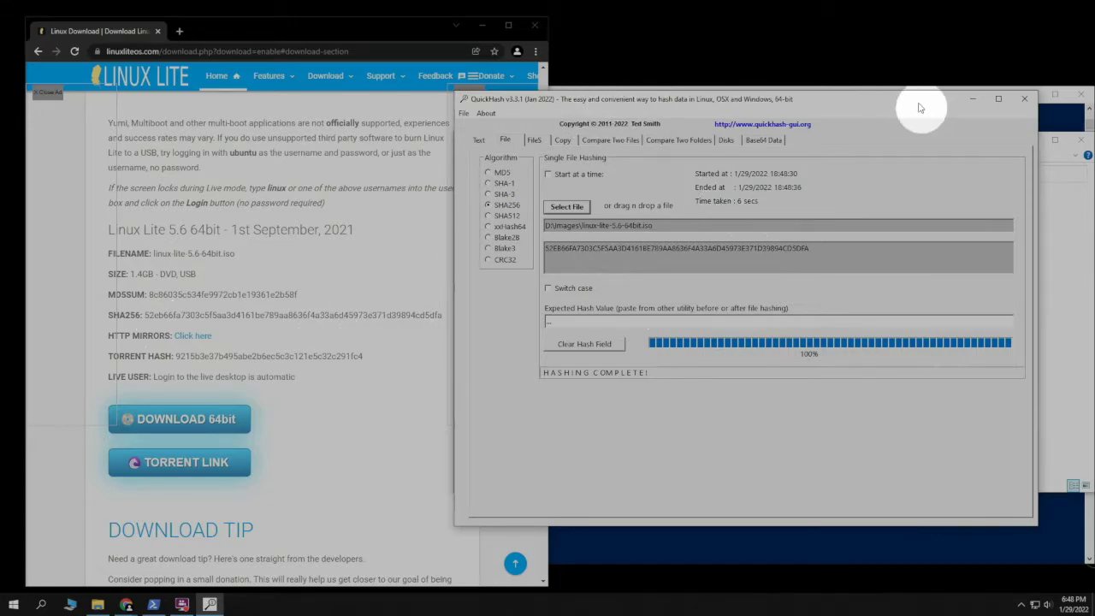
pyautogui.click(973, 102)
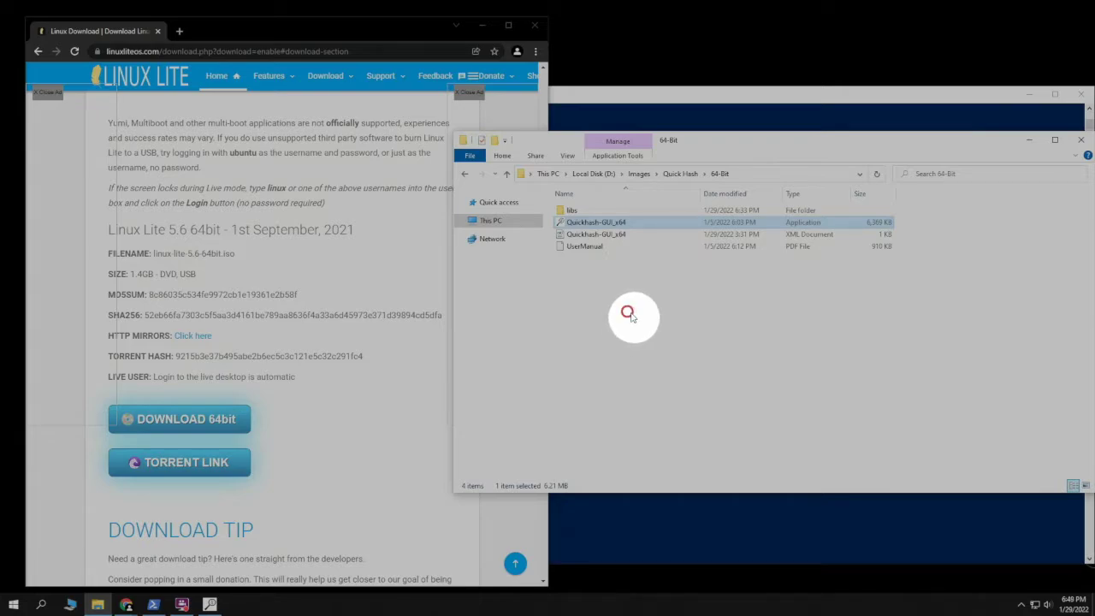
# Return to the D:\Images folder in File Explorer and switch to the PowerShell window running in that folder.
pyautogui.click(633, 316)
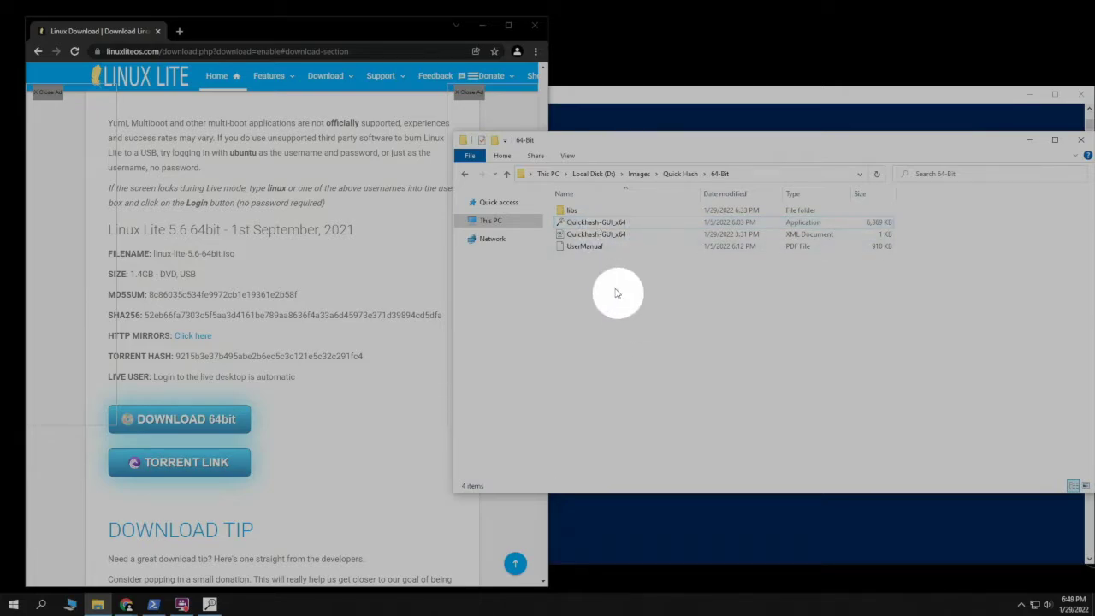
pyautogui.hotkey('alt', 'Left')
pyautogui.hotkey('alt', 'Left')
pyautogui.click(594, 327)
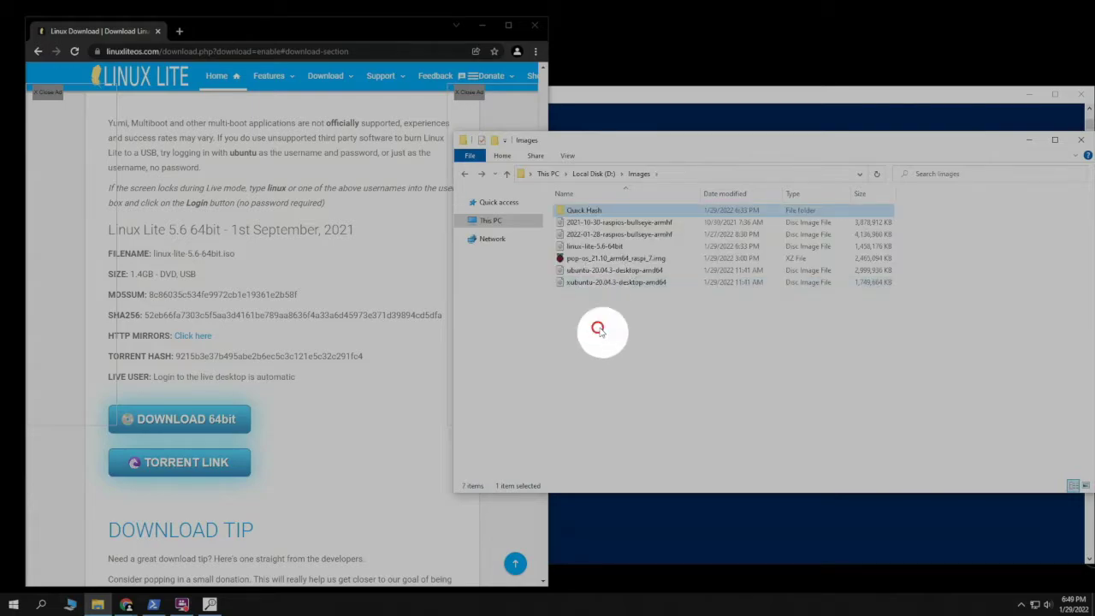
pyautogui.rightClick(668, 332)
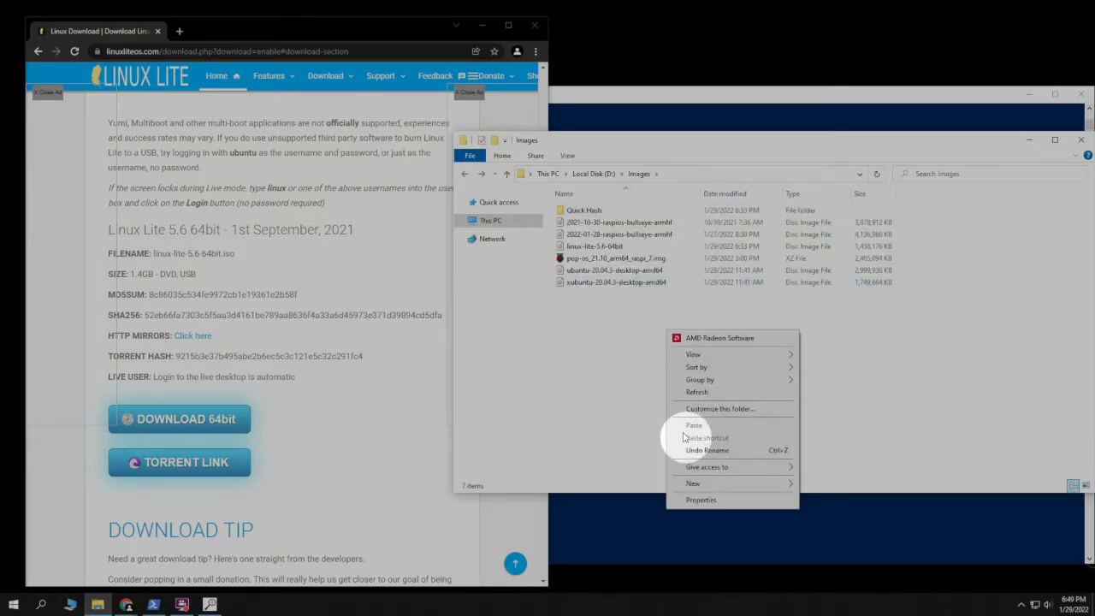
pyautogui.click(631, 362)
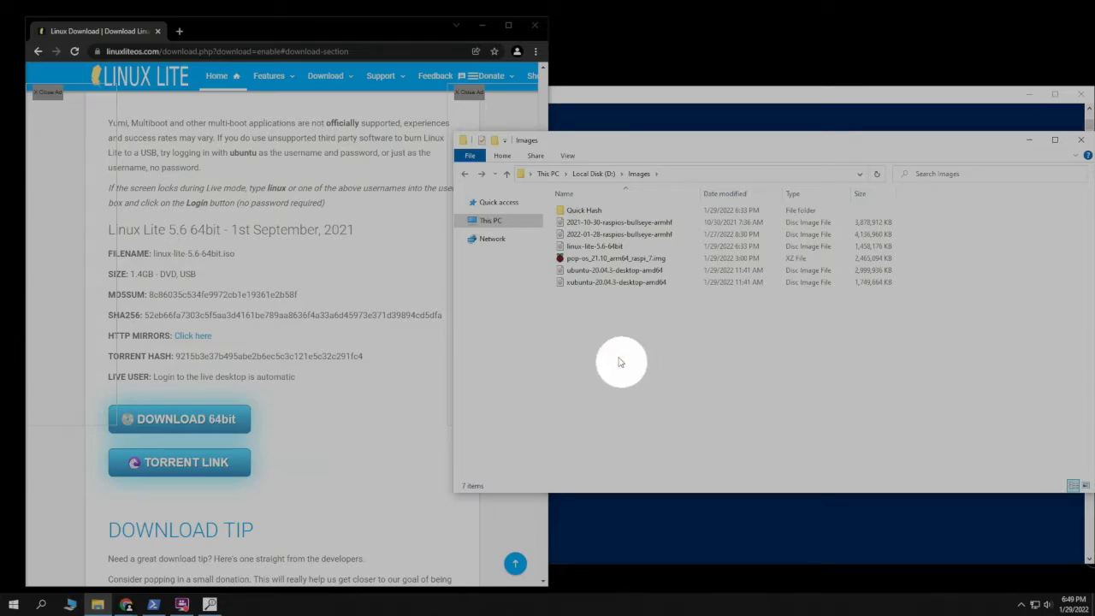
pyautogui.rightClick(618, 359)
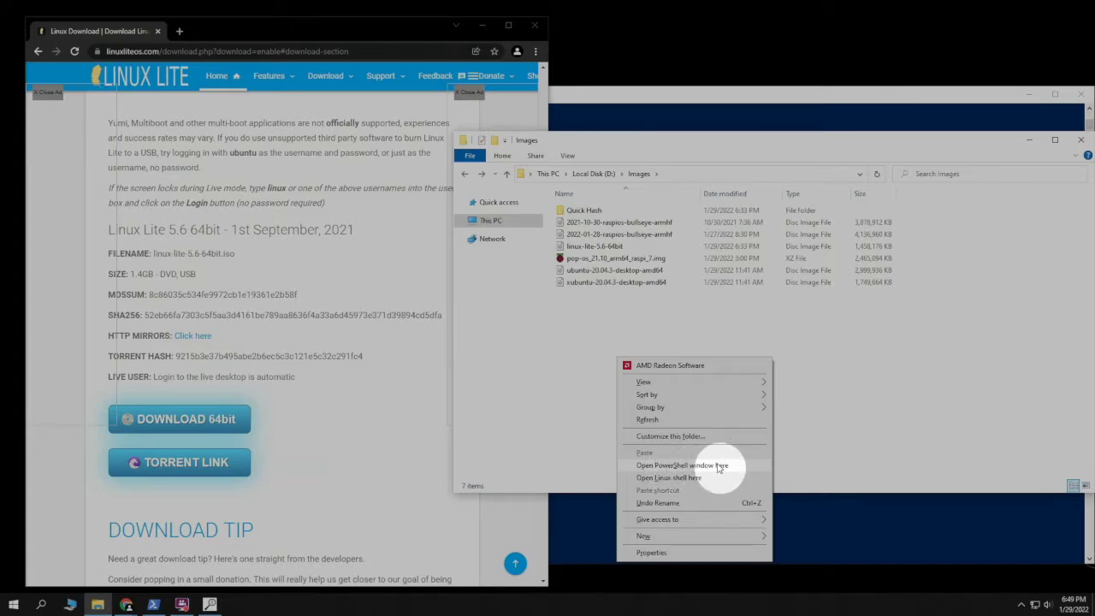
pyautogui.click(712, 91)
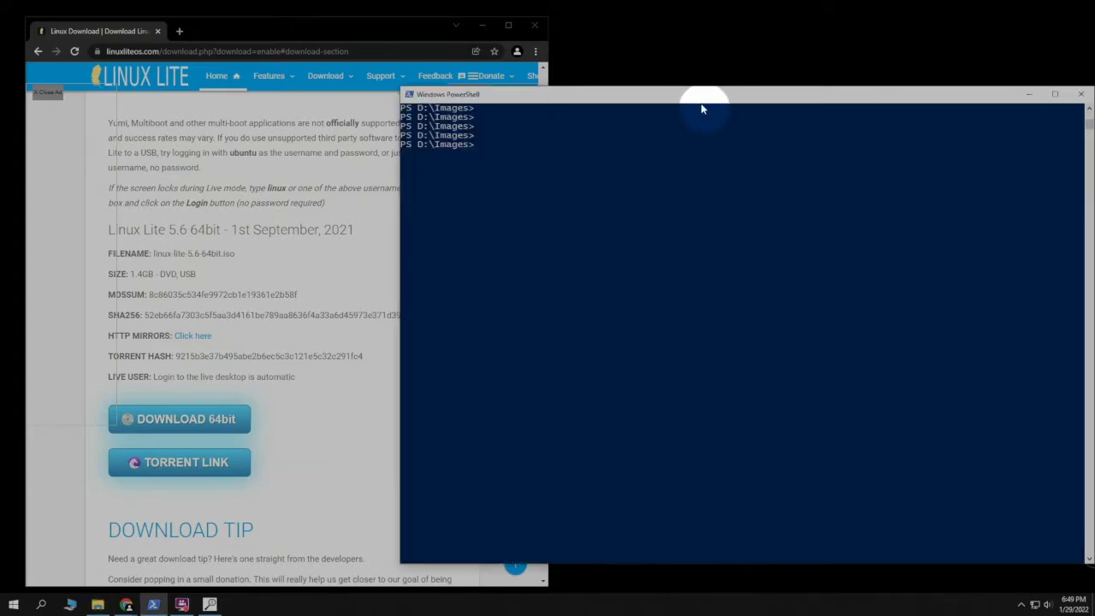
# Run certutil -hashfile .\linux-lite-5.6-64bit.iso without specifying a hash algorithm.
pyautogui.click(563, 173)
pyautogui.write('certutil -hashfile l')
pyautogui.press('Tab')
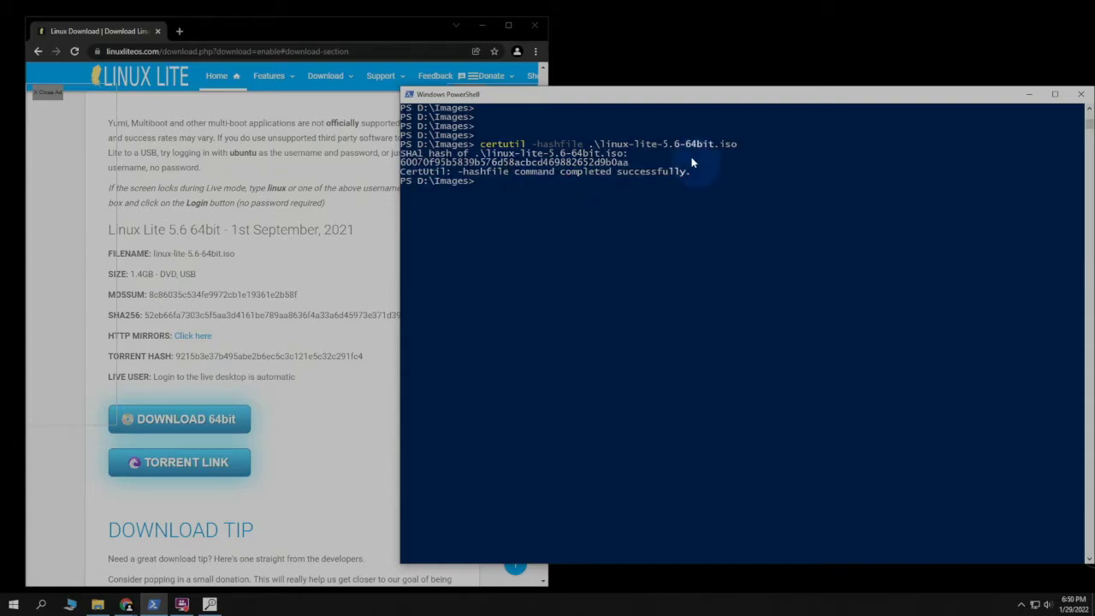
# Rerun the certutil -hashfile command on linux-lite-5.6-64bit.iso with SHA256 and compare the hash with the published SHA256 value.
pyautogui.press('Up')
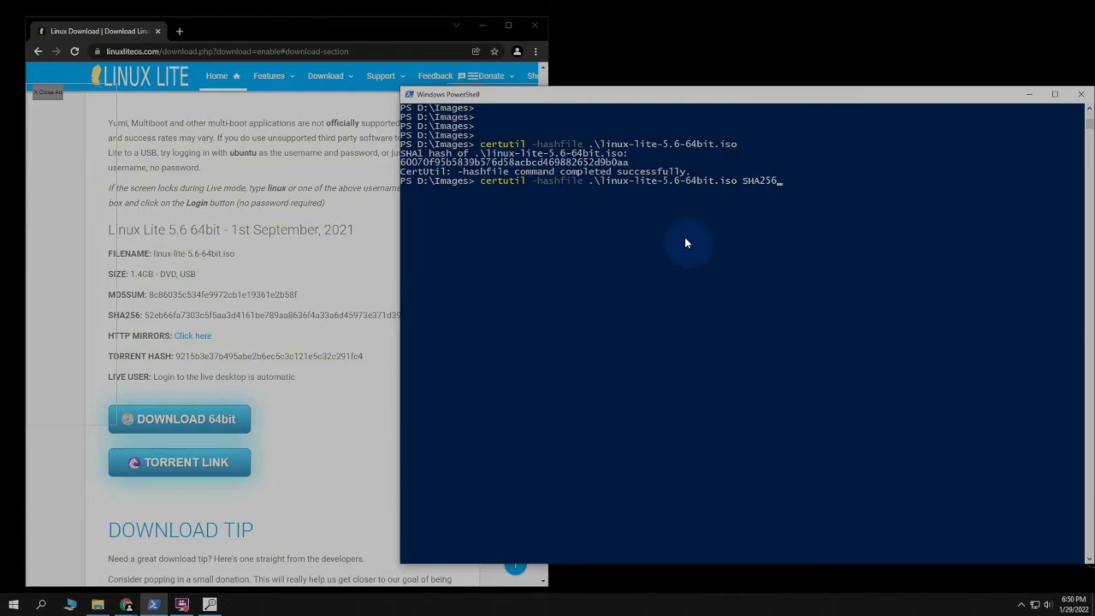
pyautogui.press('Return')
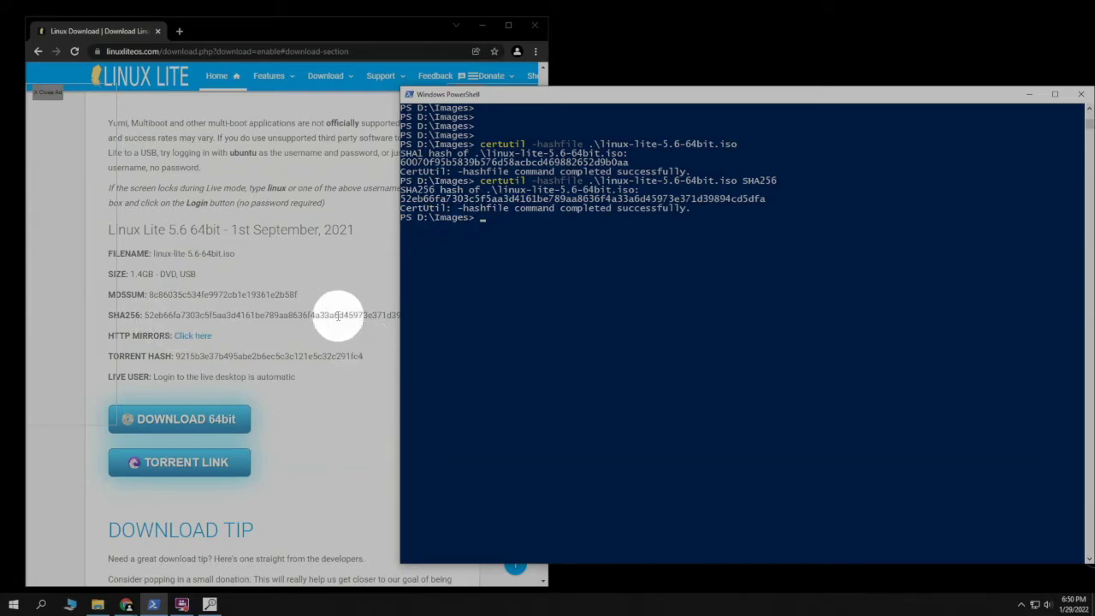
pyautogui.moveTo(518, 100); pyautogui.dragTo(571, 96)
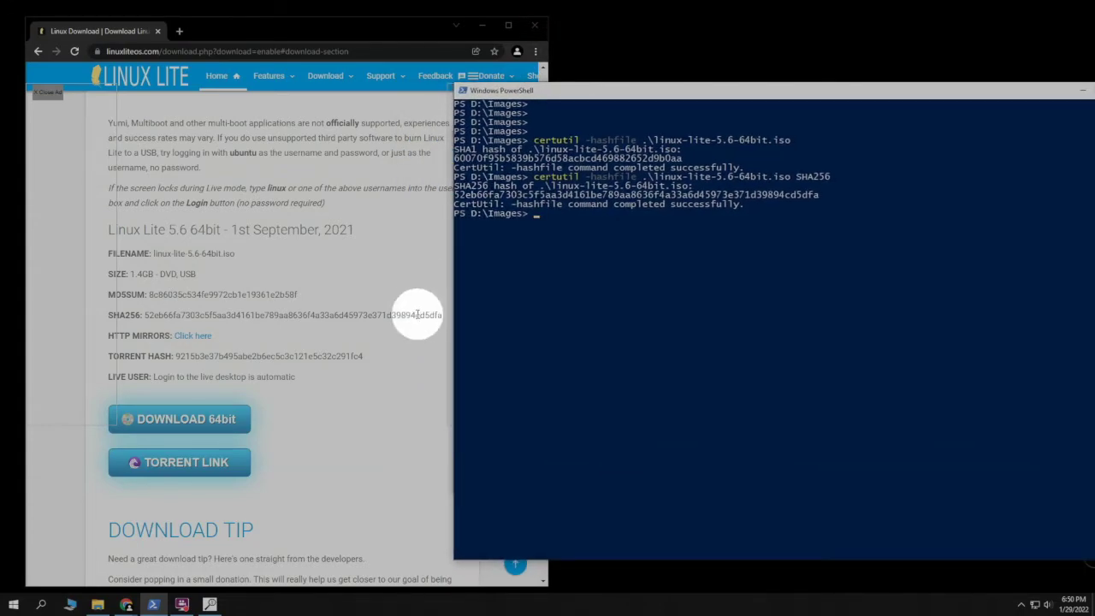
pyautogui.moveTo(819, 195)
pyautogui.mouseDown()
pyautogui.moveTo(466, 195)
pyautogui.moveTo(459, 206)
pyautogui.mouseUp()
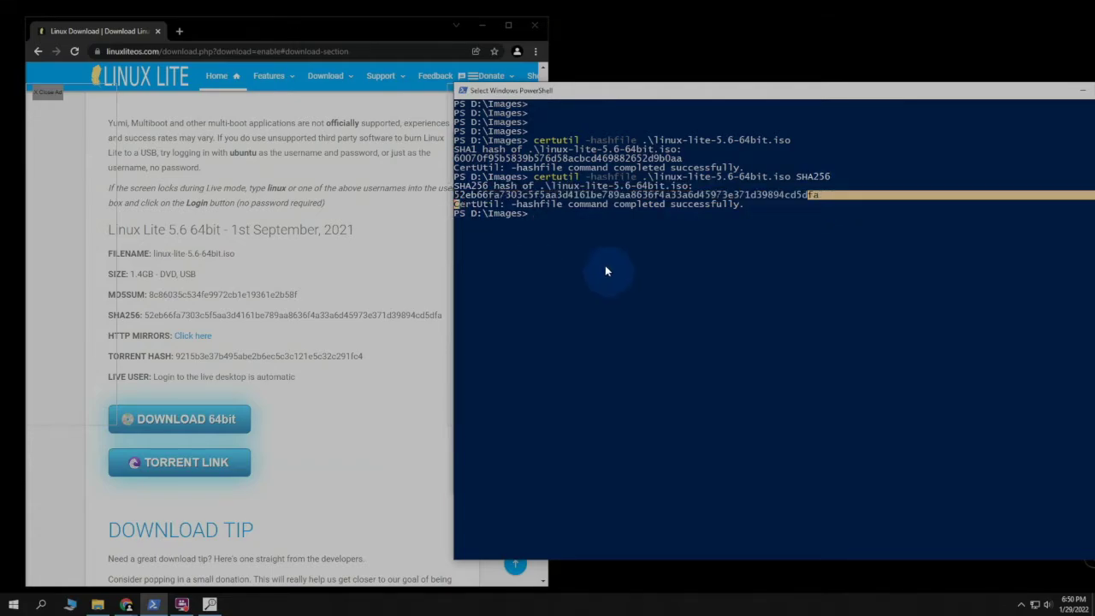
pyautogui.rightClick(572, 240)
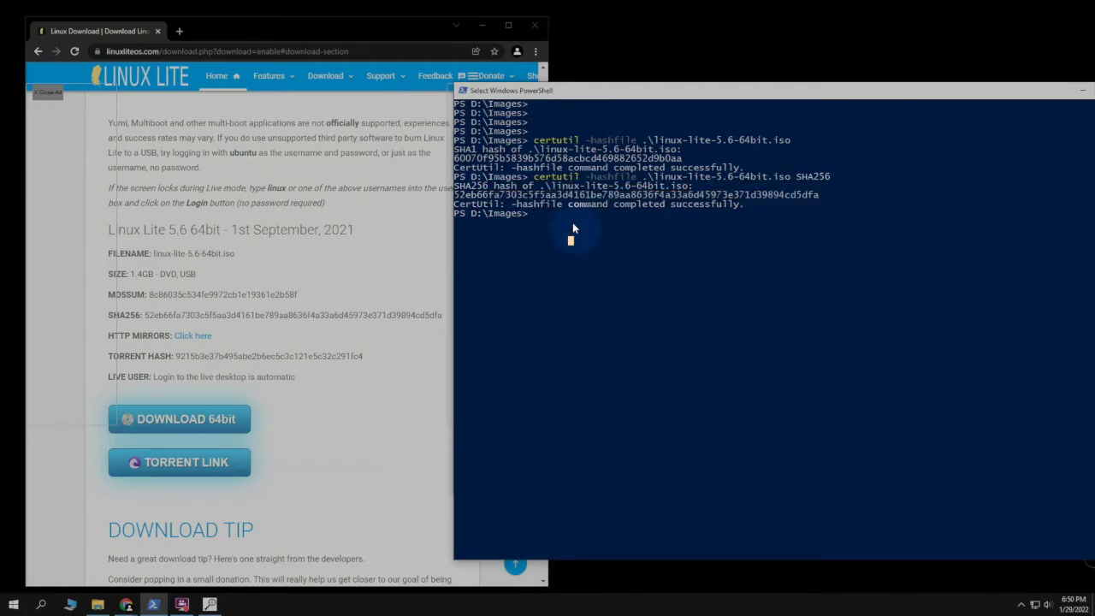
# Rerun the certutil -hashfile command on linux-lite-5.6-64bit.iso with MD5 and compare the hash with the published MD5SUM.
pyautogui.press('Up')
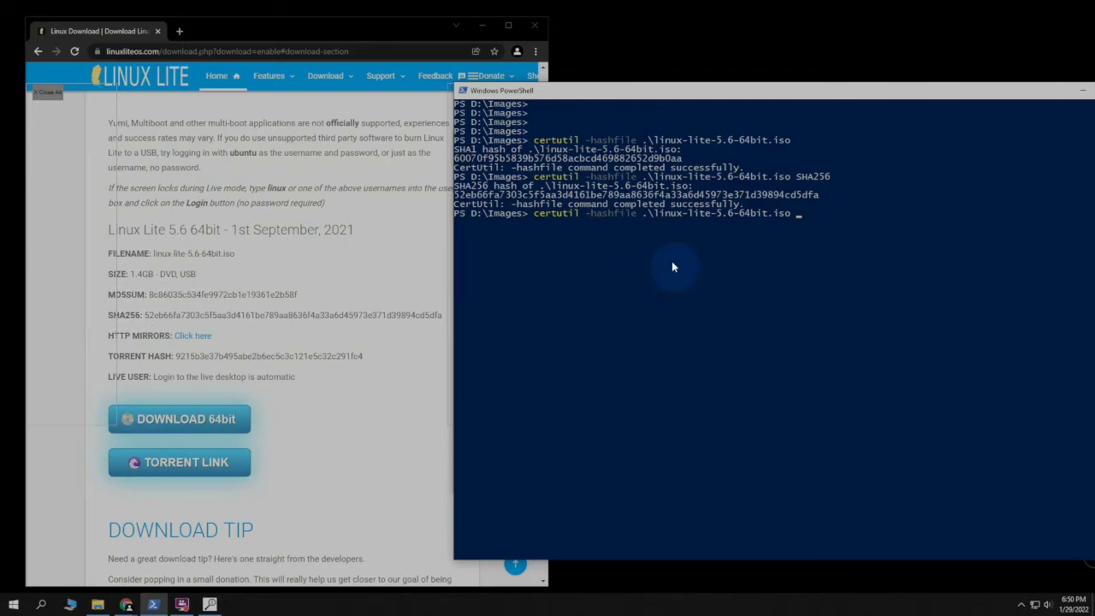
pyautogui.write('MD5')
pyautogui.press('Return')
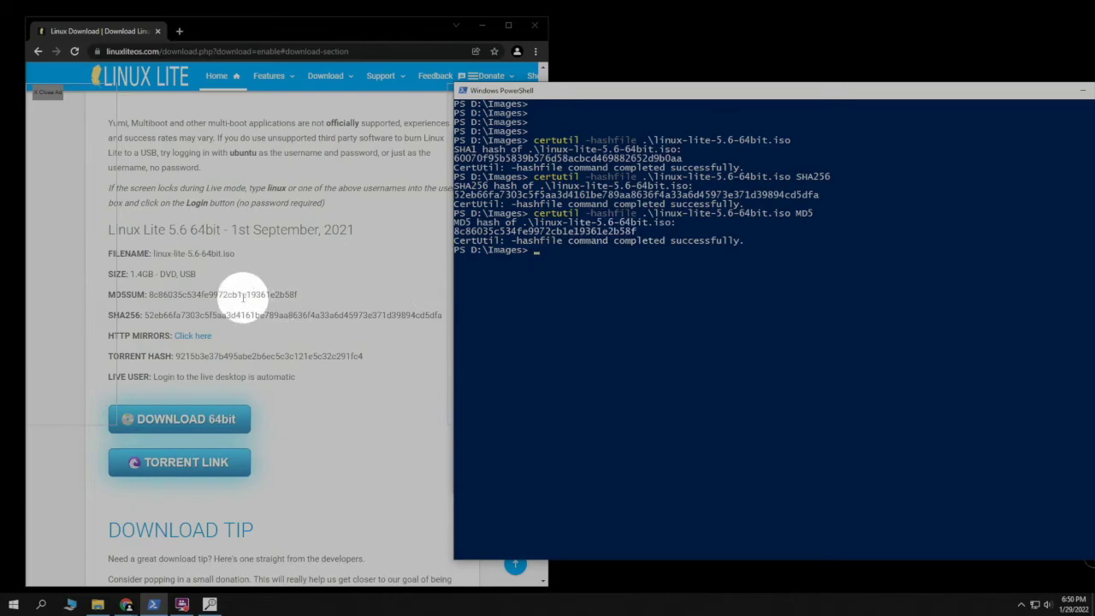
pyautogui.moveTo(144, 294); pyautogui.dragTo(343, 295)
pyautogui.click(688, 300)
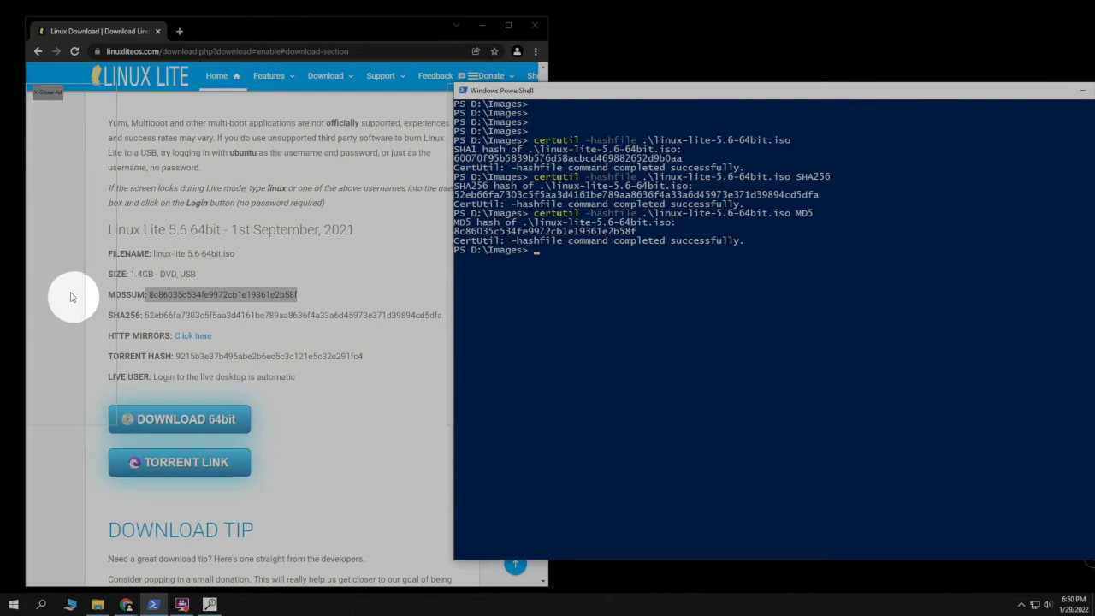